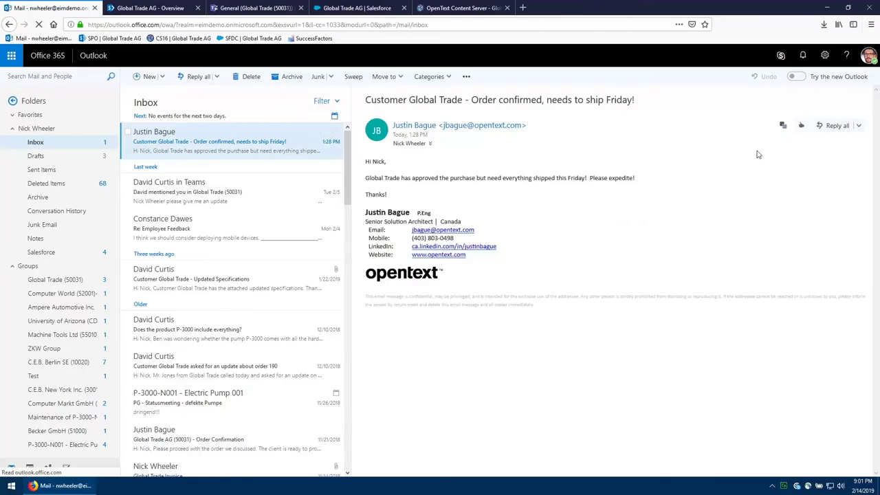
Save the ship-Friday email to 00 - Order Initiation under Global Trade AG (50031) via Business Workspaces
left_click(784, 125)
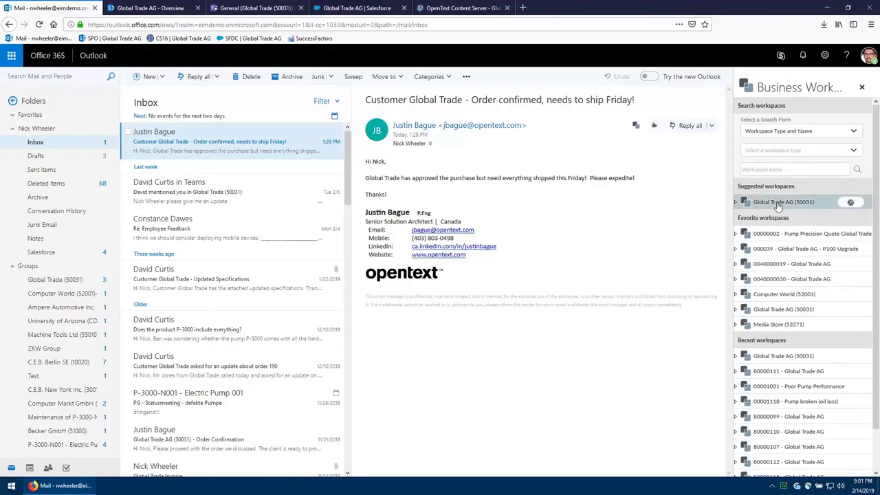
left_click(735, 204)
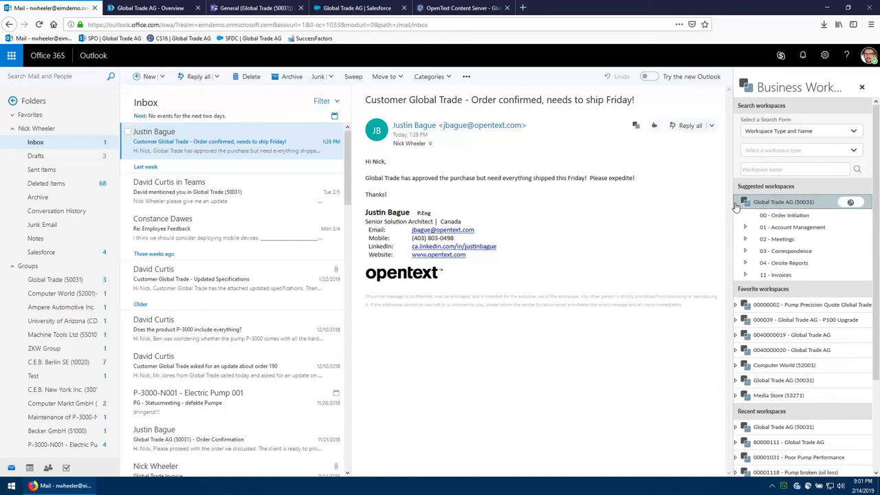
left_click(851, 216)
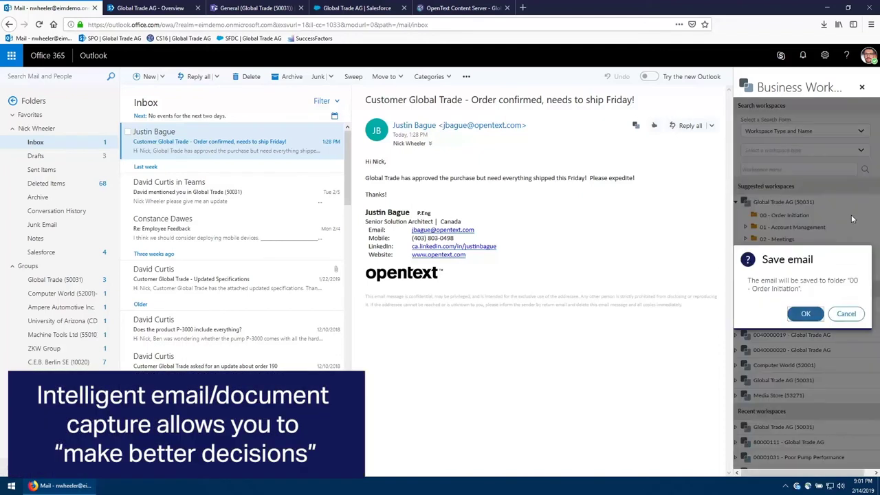
left_click(811, 318)
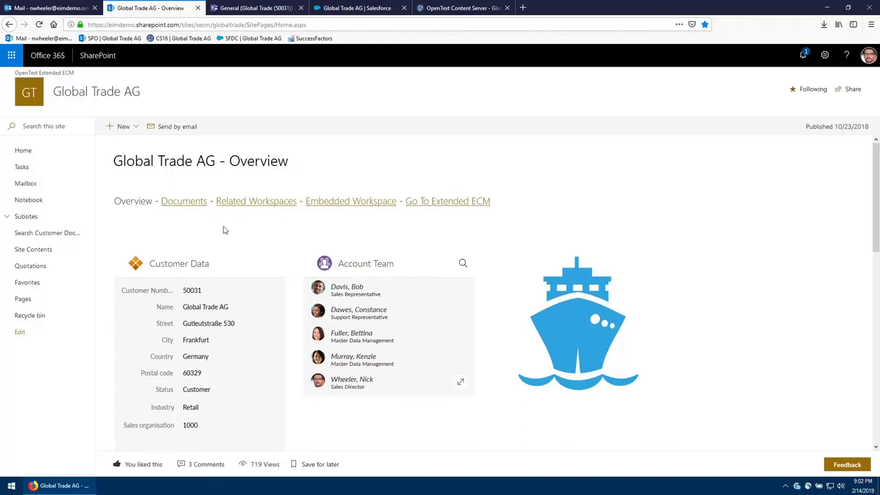
Go to Global Trade AG's Documents page and open the 00 - Order Initiation folder
left_click(194, 207)
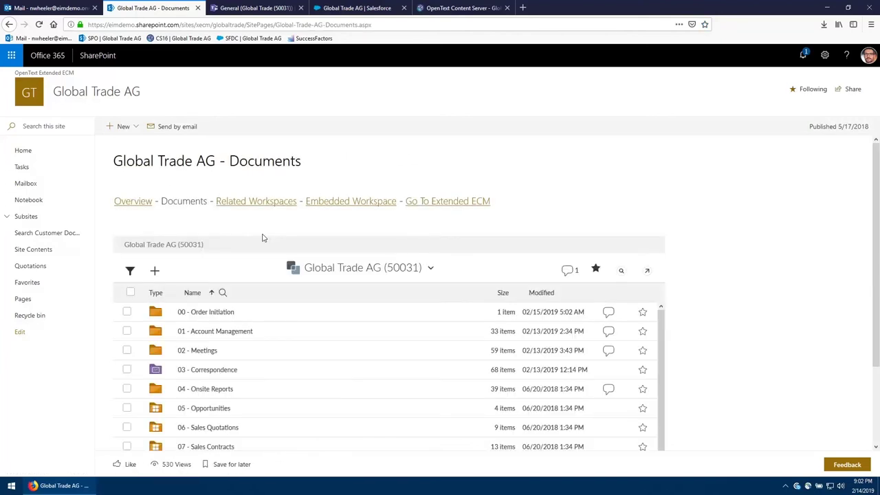
left_click(225, 314)
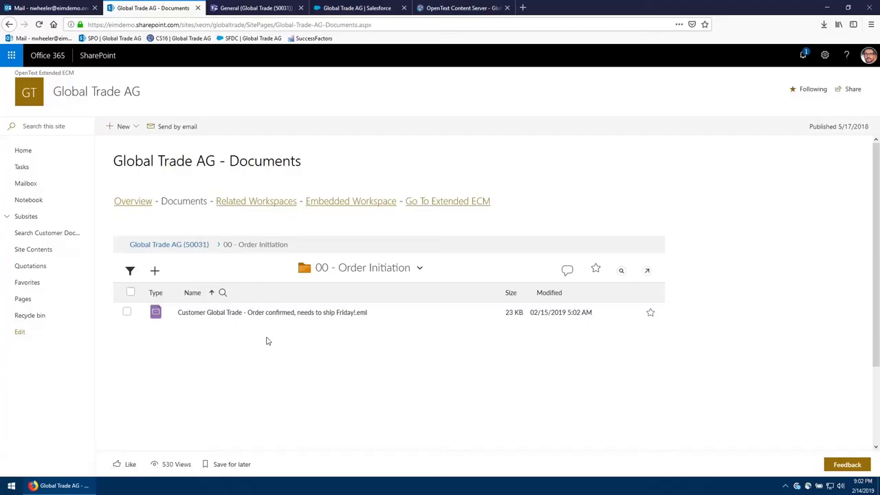
Upload the Rail Equipment Maintenance Specifications PDF from the desktop into 00 - Order Initiation
left_click(853, 10)
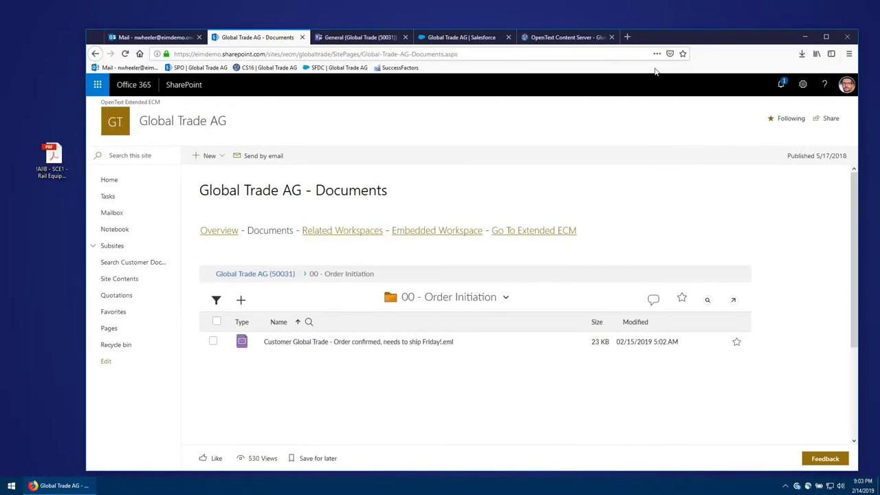
left_click(55, 180)
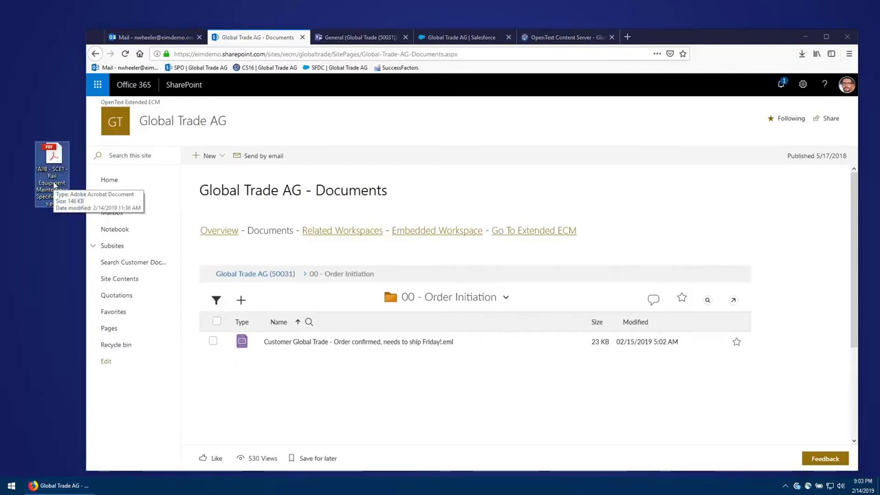
left_click_drag(55, 184, 336, 404)
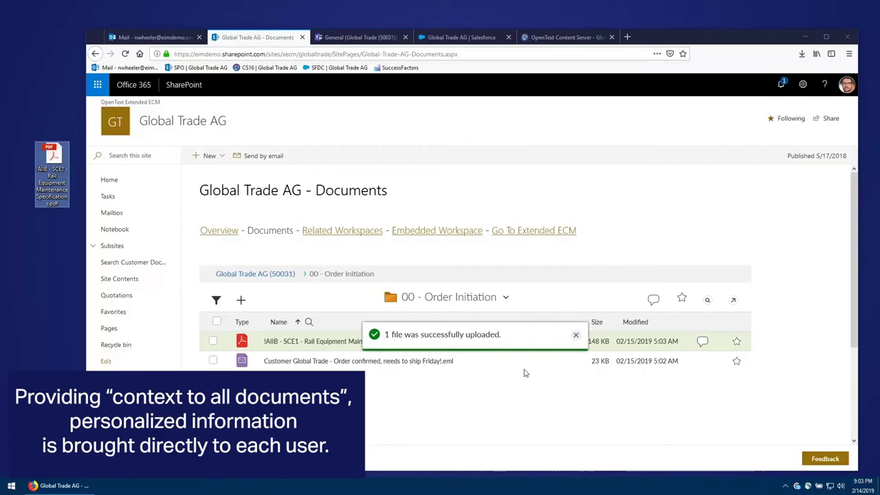
Post the comment 'Please include in the order package' on the uploaded PDF
left_click(702, 343)
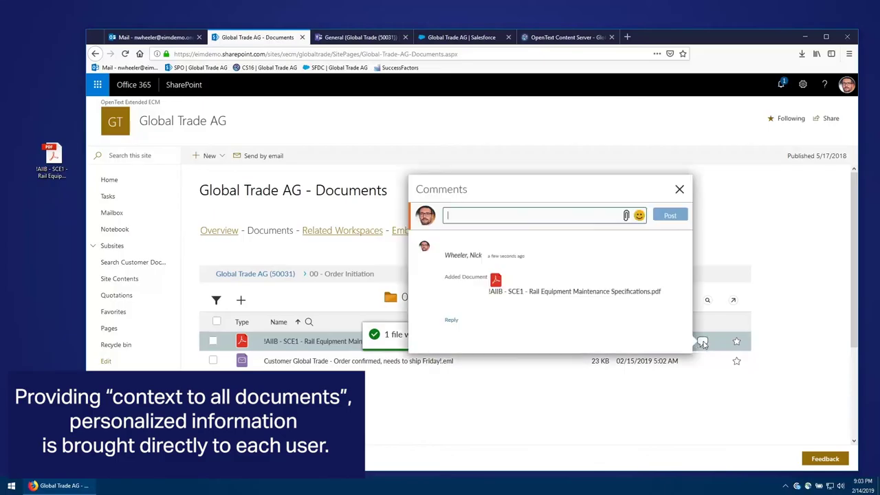
type("Pl")
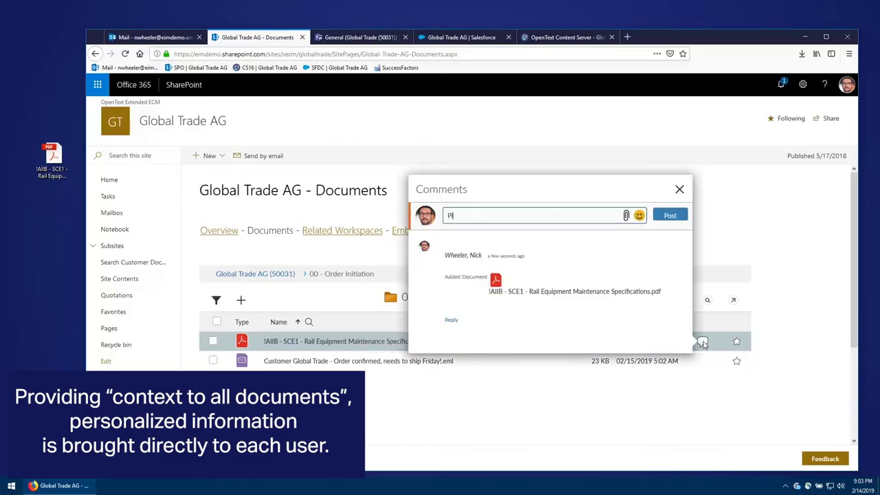
type("ease inclu")
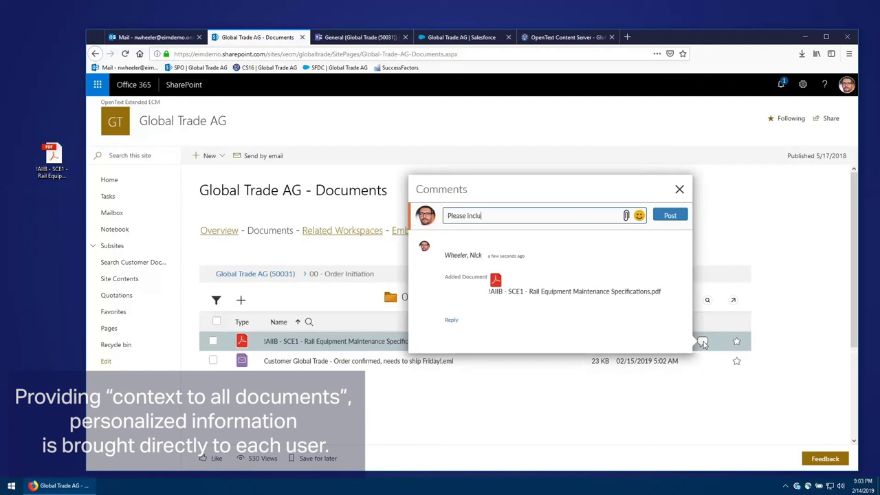
type("de in the orde")
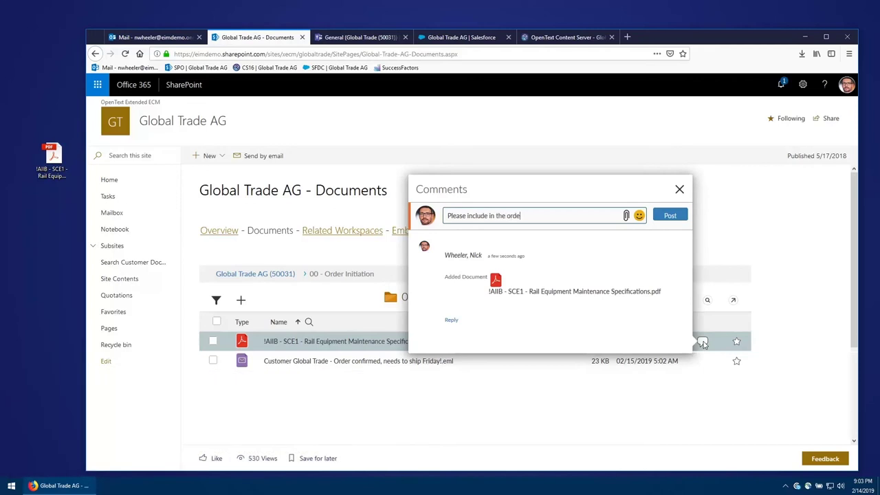
type("r package")
left_click(670, 216)
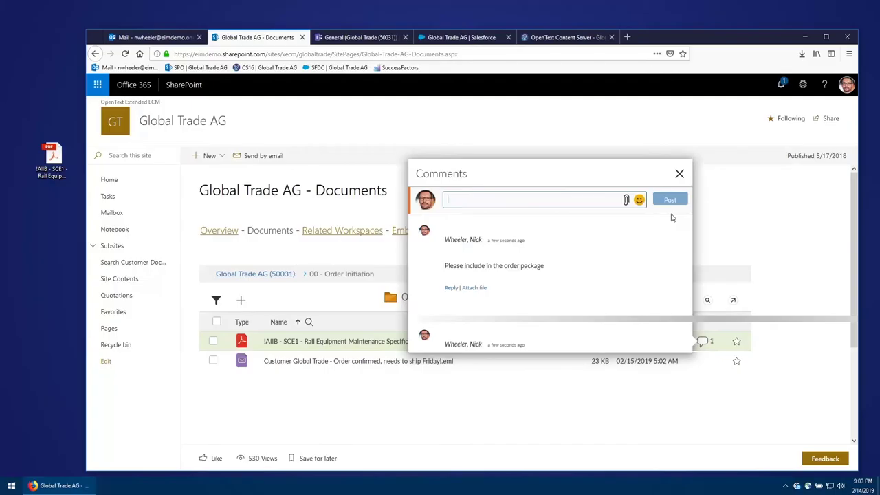
left_click(679, 173)
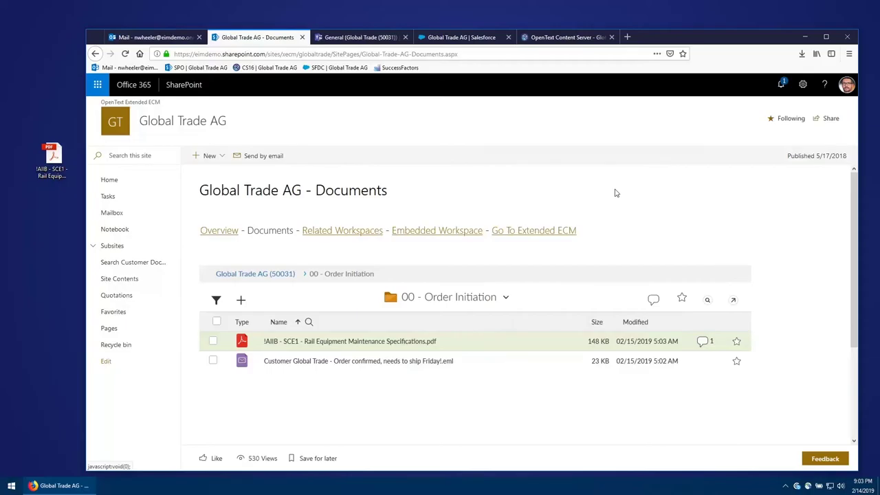
Open the 00 - Order Initiation folder in the Global Trade General channel's OpenText Files
left_click(358, 37)
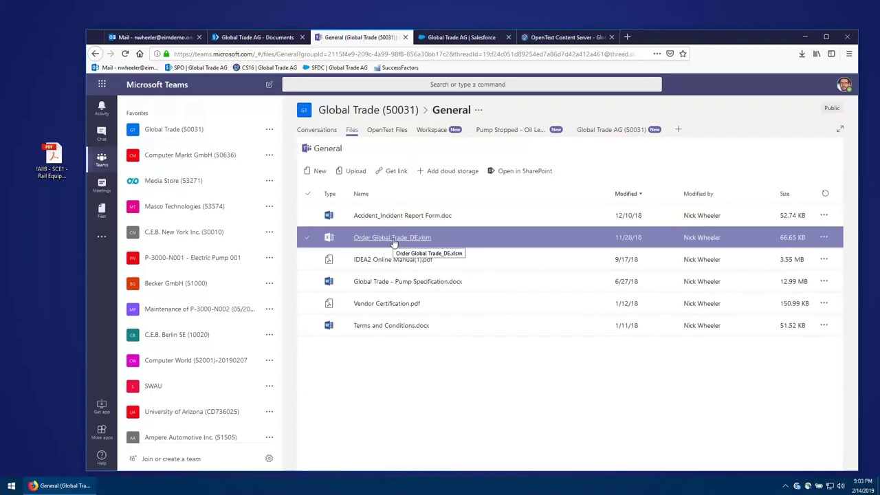
left_click(403, 133)
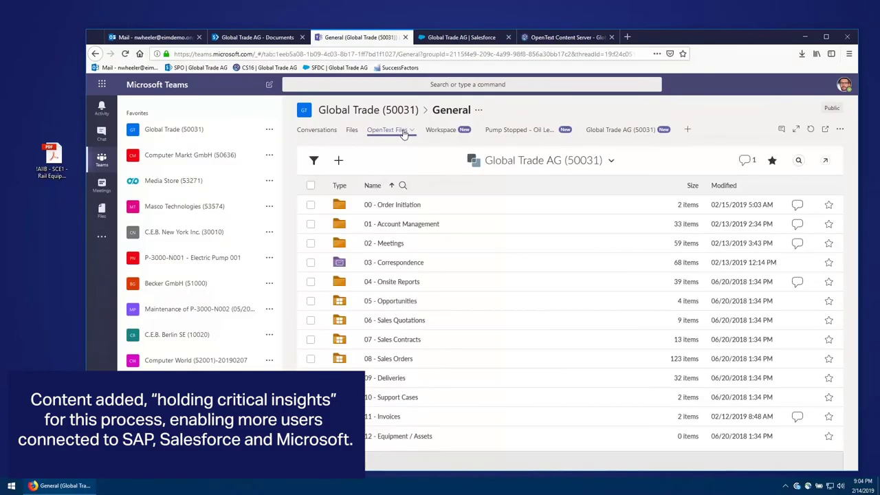
left_click(409, 205)
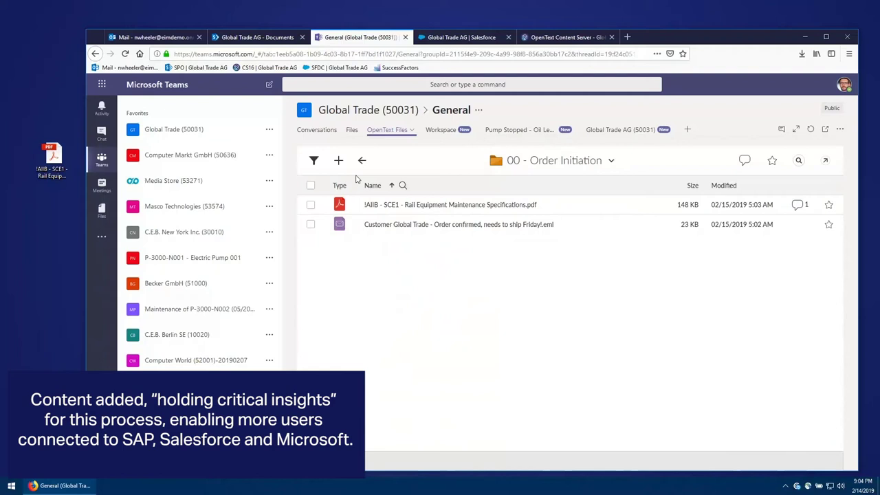
Add Order Global Trade_DE.xlsm from the team's General files as an existing Office 365 item
left_click(338, 161)
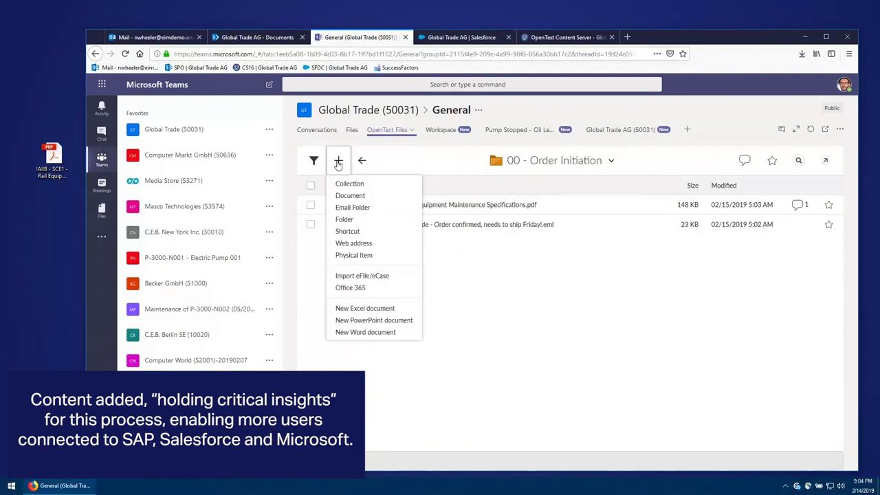
left_click(351, 288)
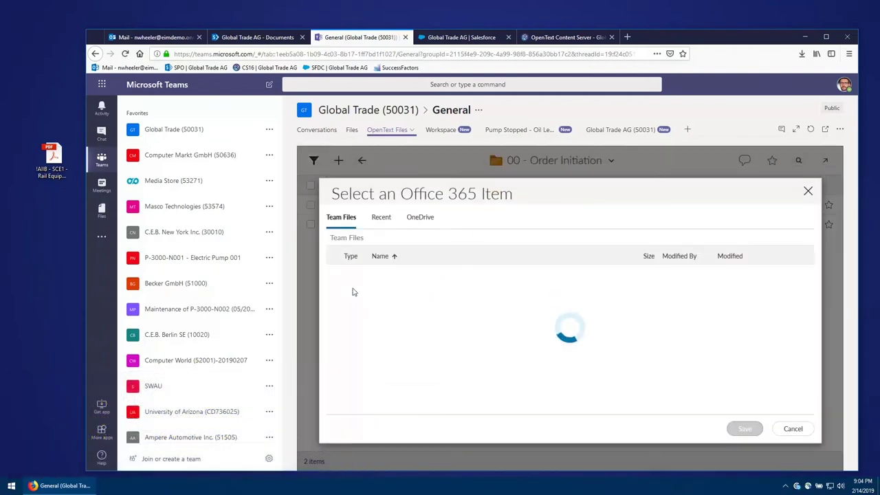
left_click(352, 293)
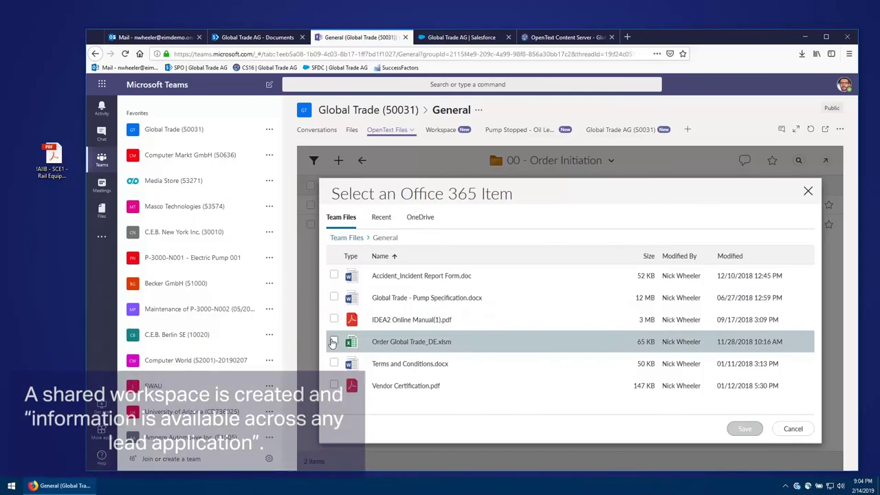
left_click(334, 341)
left_click(744, 428)
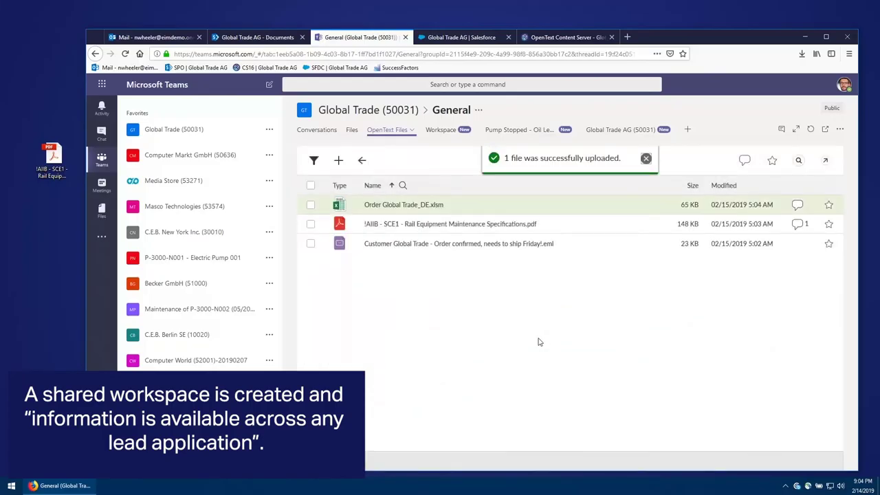
mouse_move(533, 212)
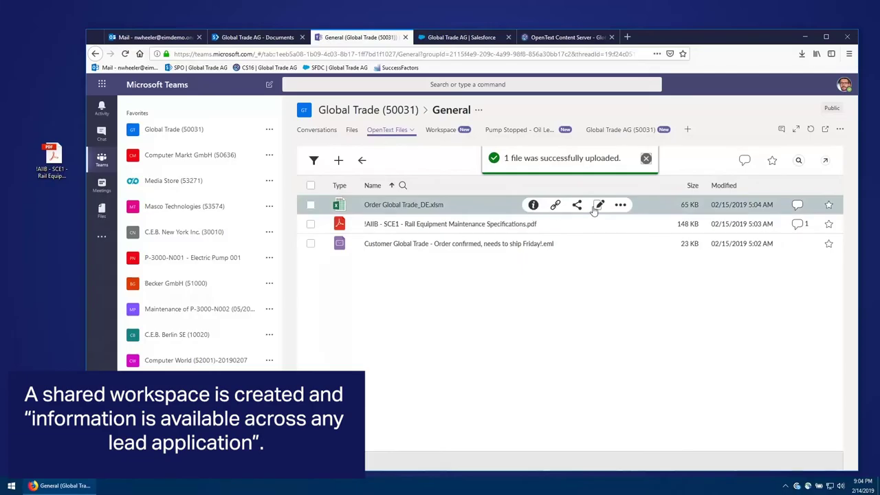
Write 'Ship Friday!' in cell B4 of Order Global Trade_DE.xlsm and close the workbook
left_click(597, 207)
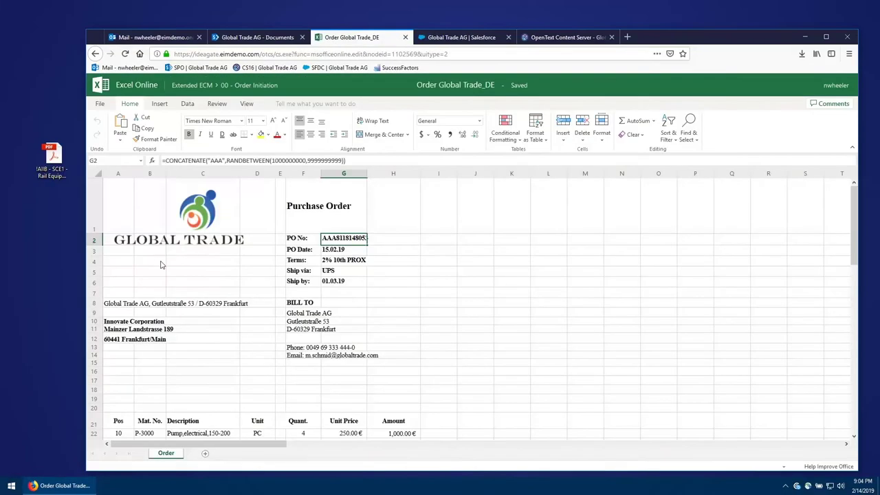
left_click(158, 264)
type("Sh")
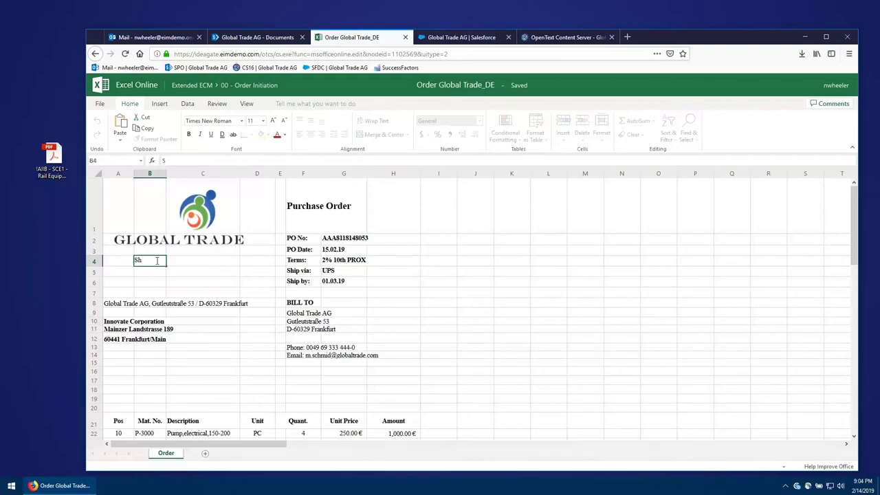
type("ip Friday!")
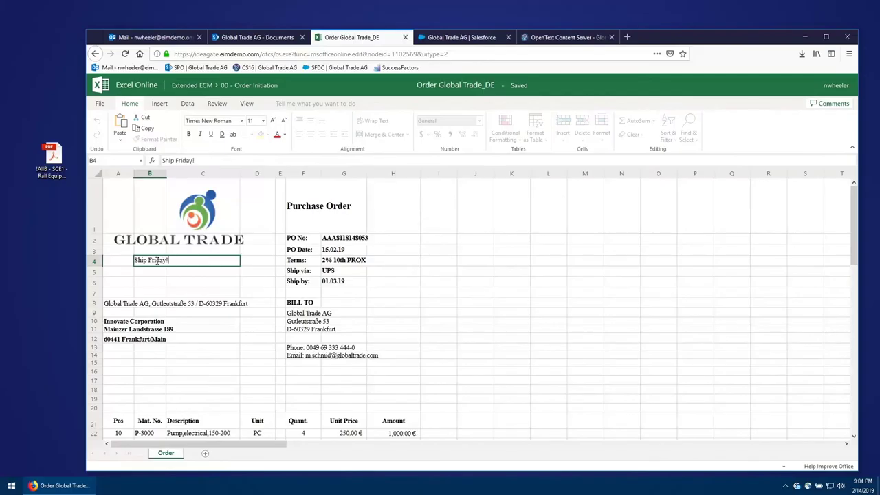
left_click(249, 252)
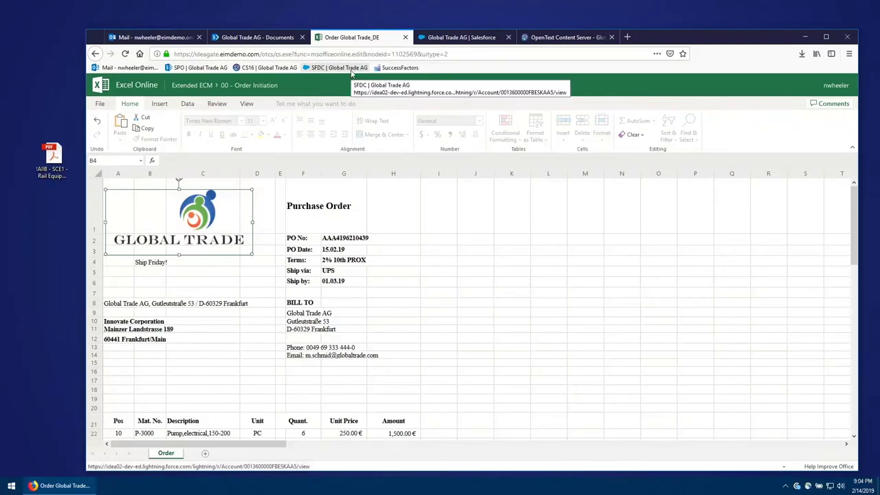
left_click(405, 37)
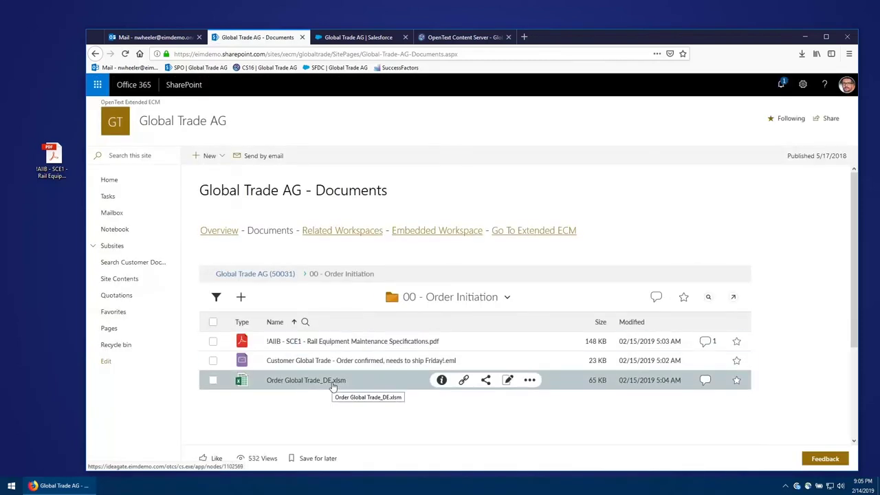
Open comments on Order Global Trade_DE.xlsm and start typing 'Please'
left_click(706, 381)
type("Please")
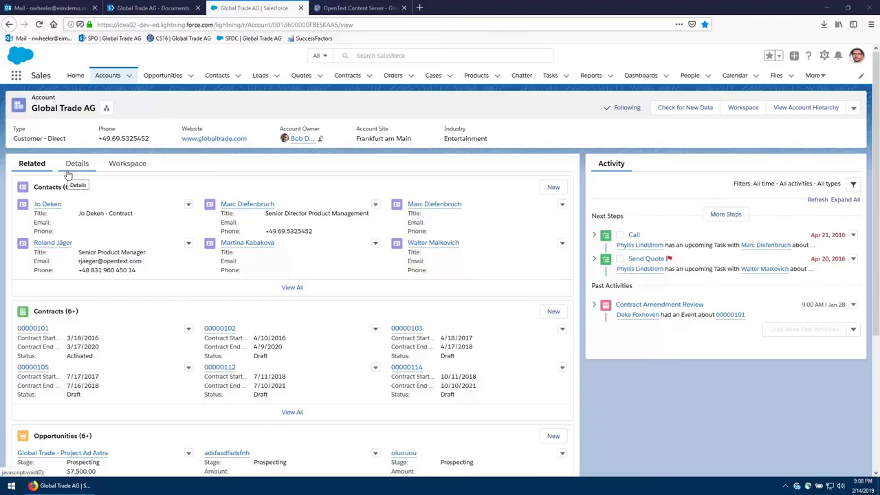
Open the Workspace's 00 - Order Initiation folder and type 'On it' in the spreadsheet's comments
left_click(126, 169)
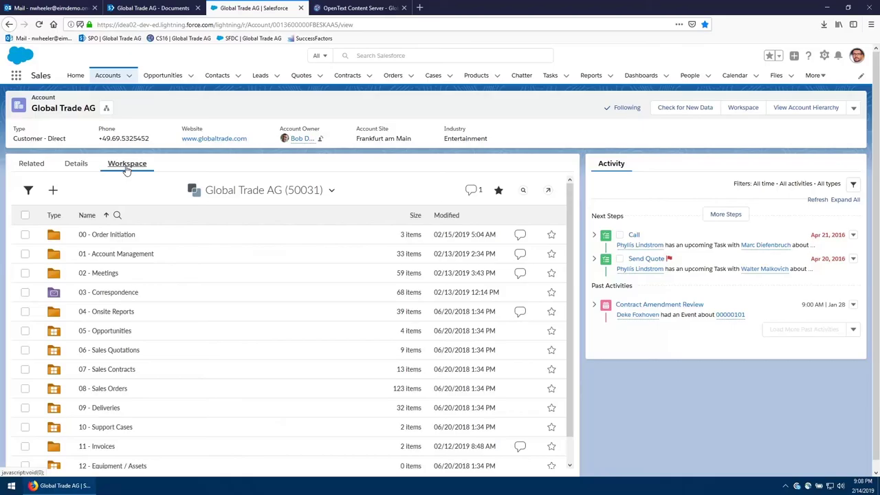
left_click(125, 237)
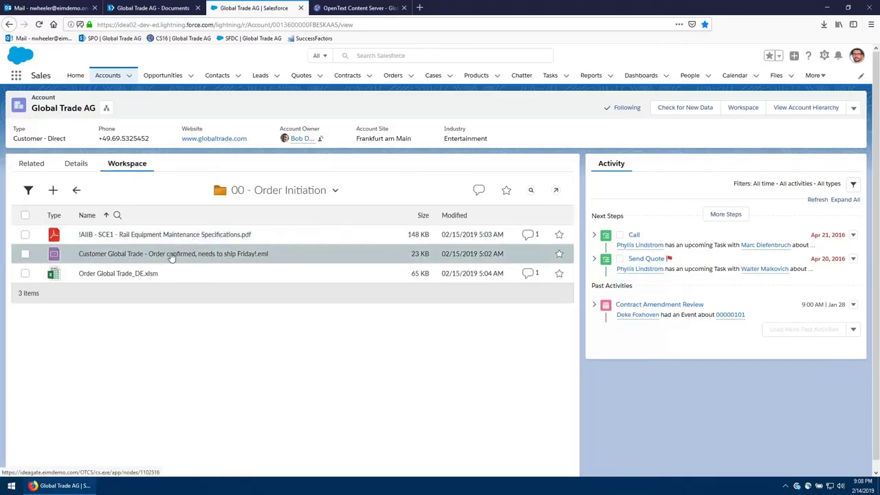
left_click(527, 274)
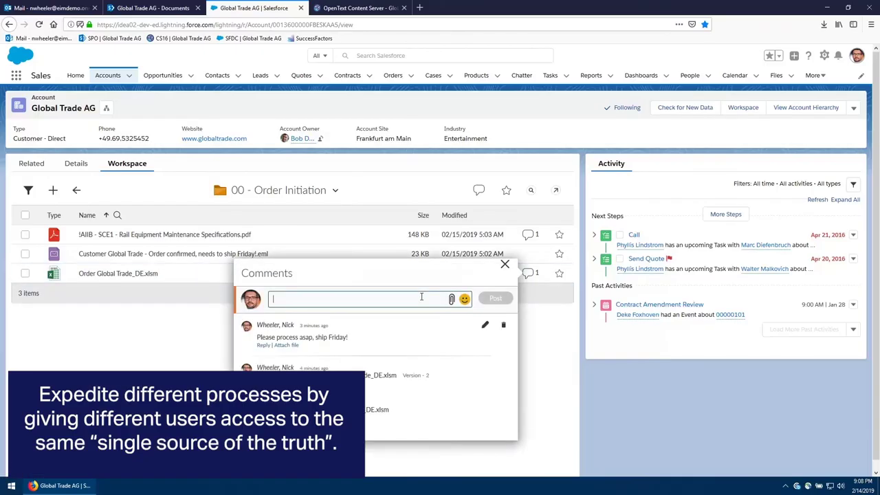
type("On it")
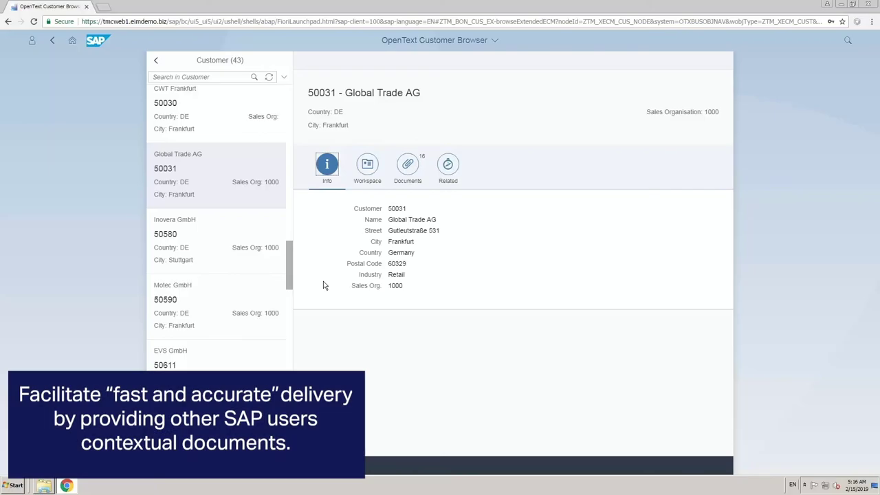
Open 00 - Order Initiation in the Fiori workspace and view Order Global Trade_DE.xlsm's comments
left_click(368, 166)
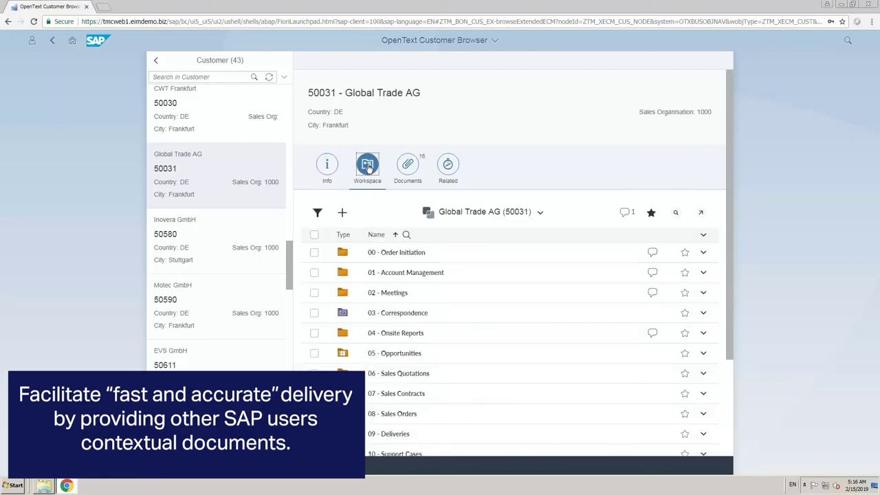
left_click(381, 255)
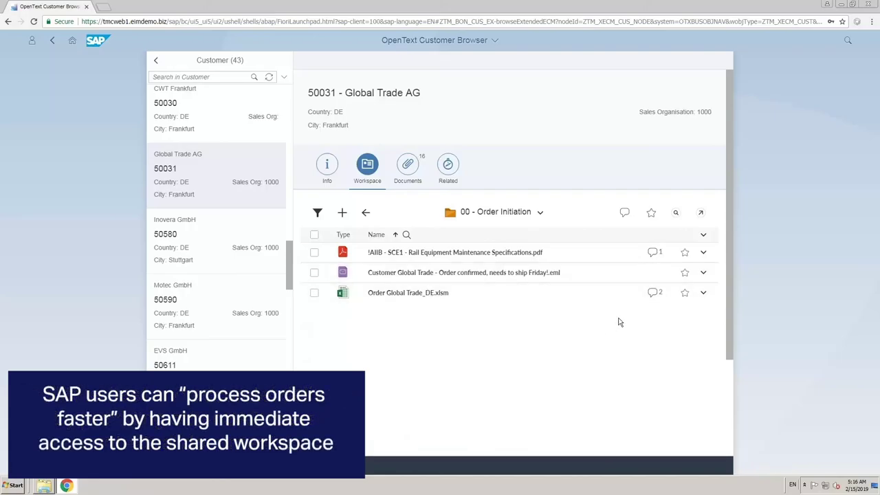
left_click(654, 293)
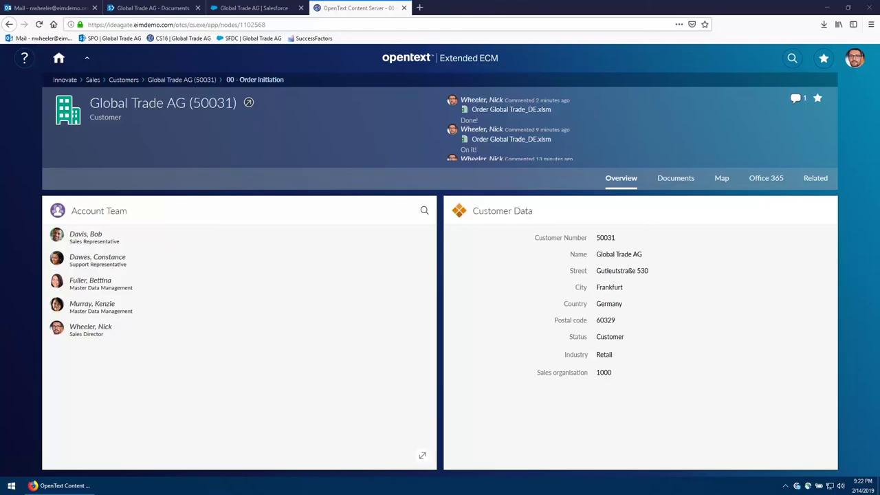
Switch to the Documents tab of the Global Trade AG (50031) workspace
left_click(678, 179)
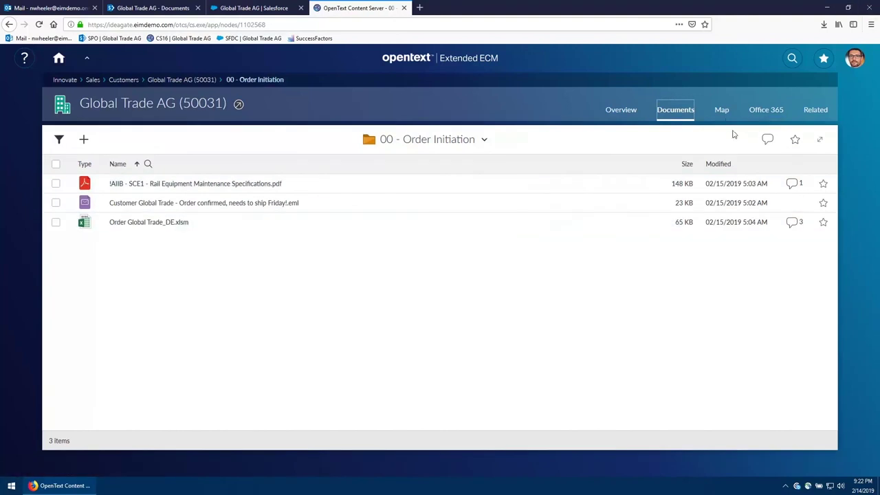
View the Map, Office 365 and Related tabs, previewing delivery 80000117
left_click(722, 112)
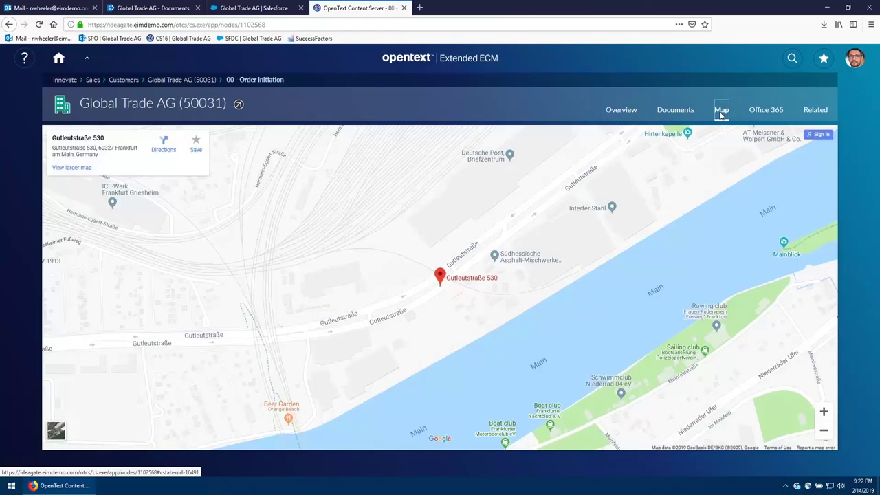
left_click(762, 112)
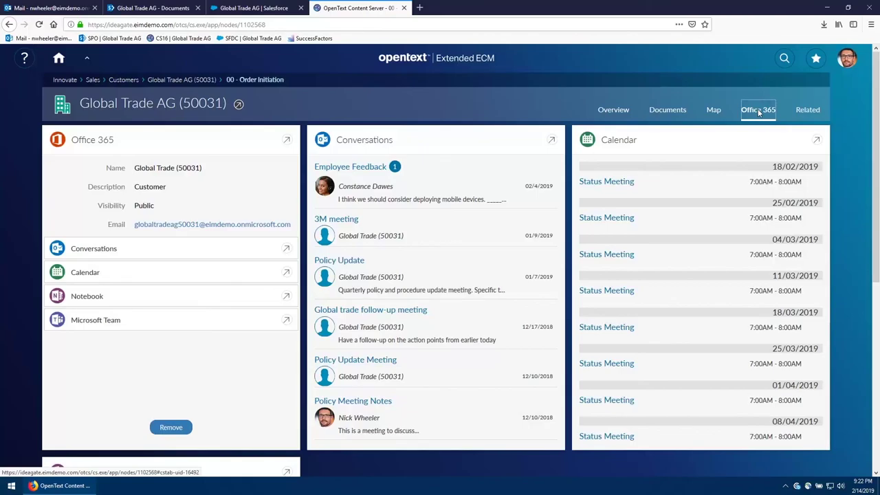
left_click(802, 113)
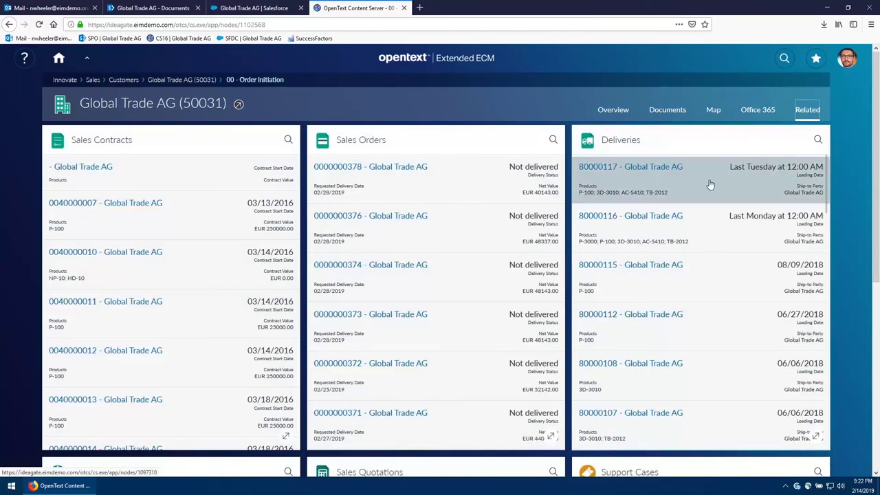
mouse_move(703, 186)
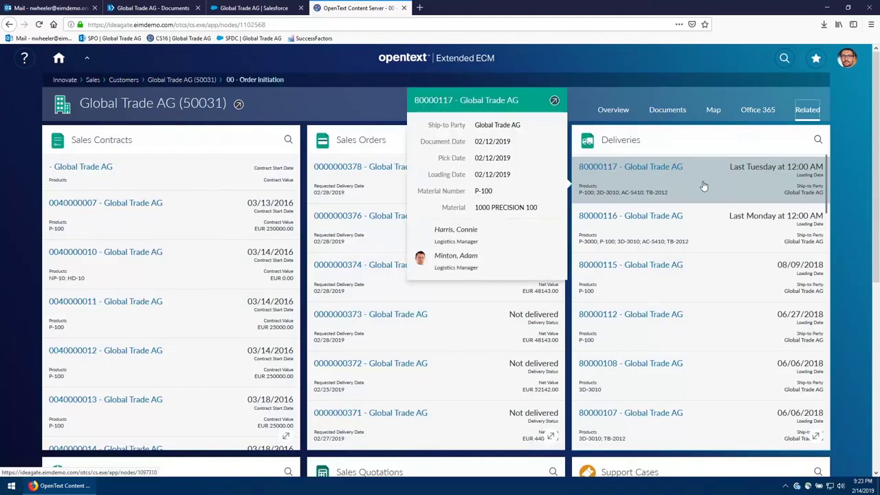